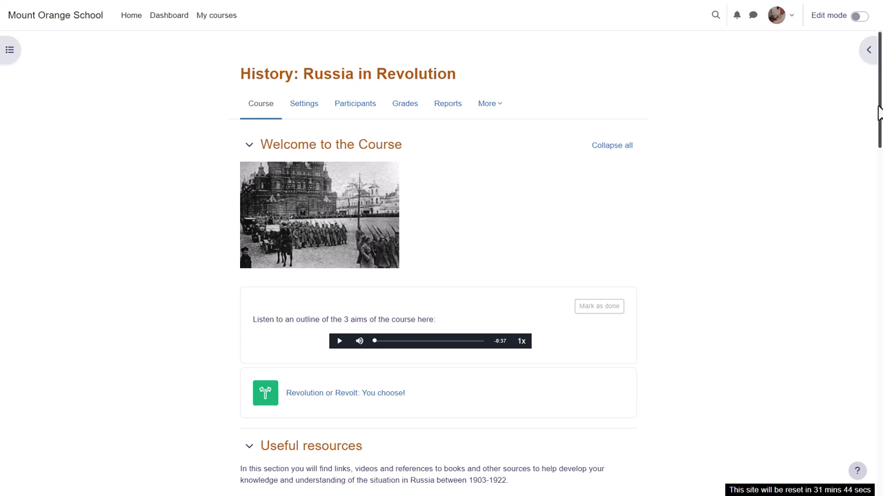
Step: Turn on editing and upload the Revolutions Podcast MP3 as an audio player in Extra resources
drag(879, 110, 879, 179)
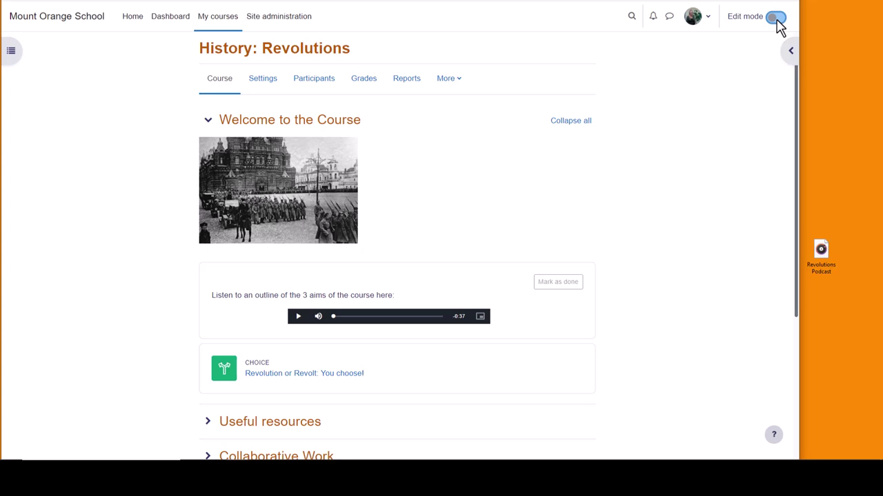
click(776, 17)
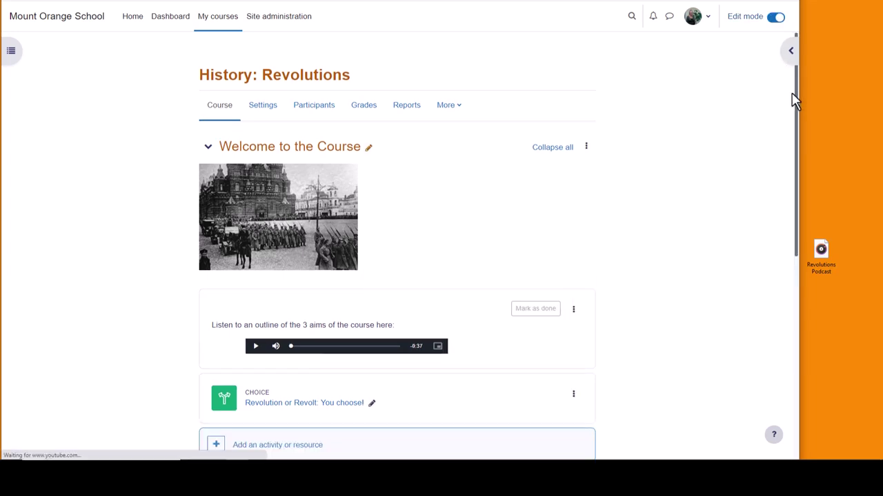
scroll(796, 113, down, 1)
drag(810, 157, 822, 325)
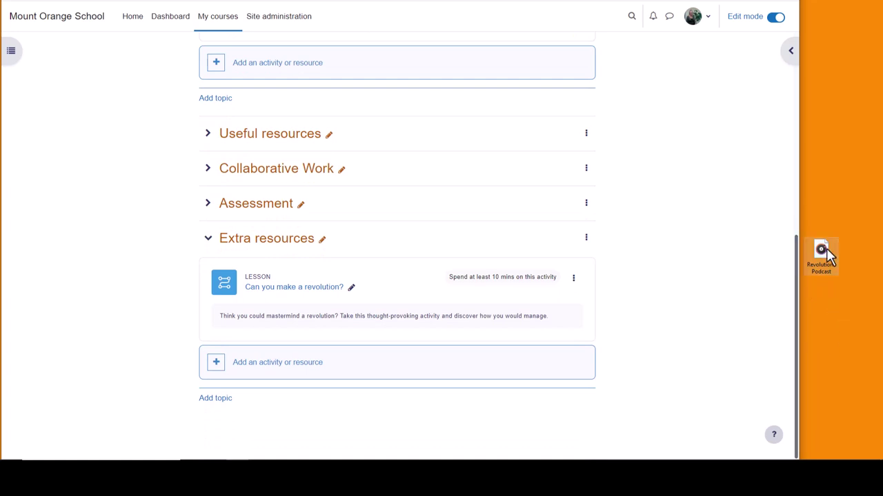
drag(816, 252, 393, 265)
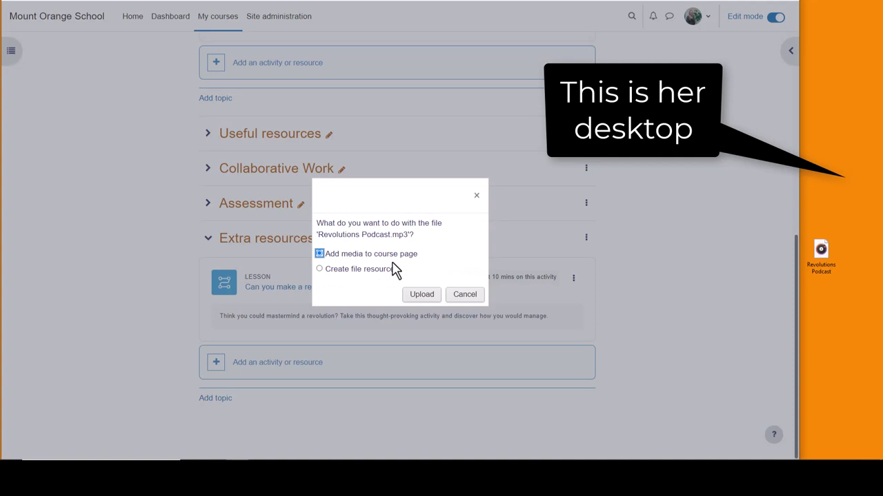
click(423, 295)
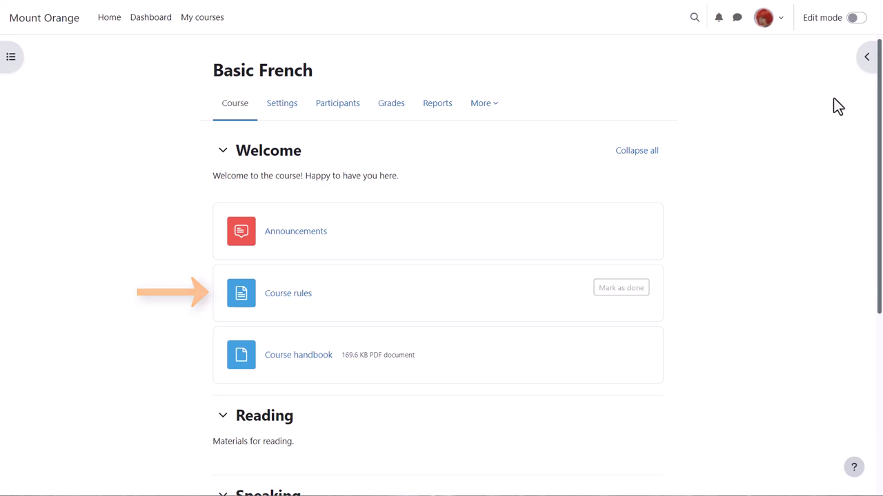
Step: Turn on editing in Basic French and open the activity and resource chooser
click(858, 19)
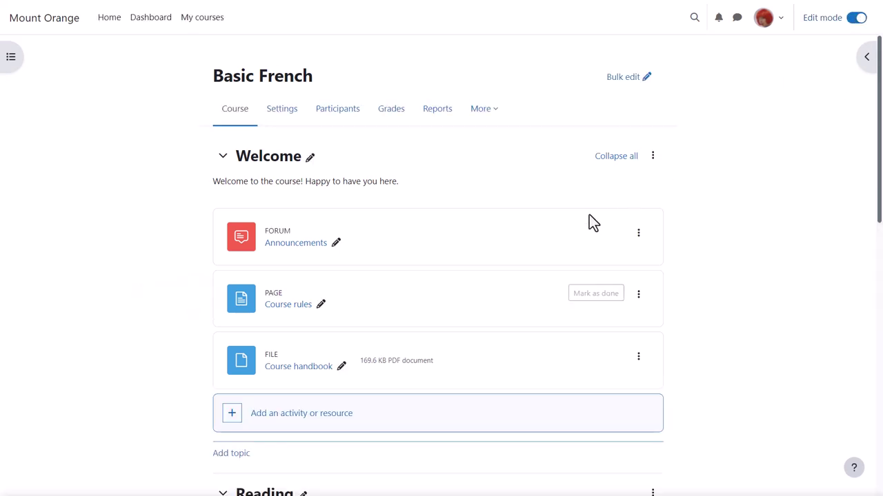
mouse_move(443, 268)
click(450, 412)
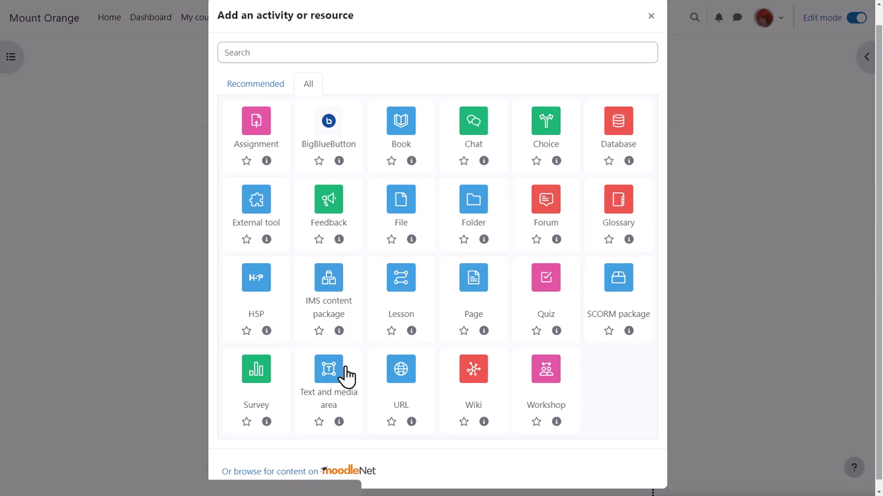
Step: Start a Text and media area and enter and select the caption 'Course objectives'
click(347, 376)
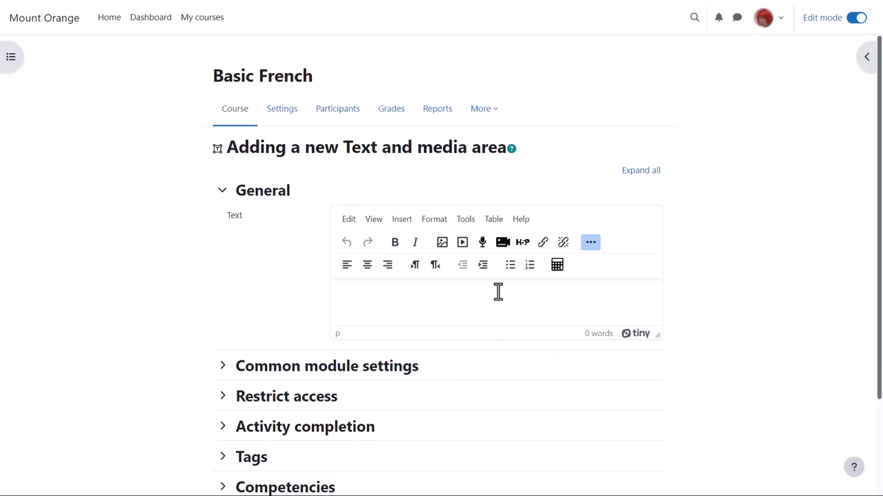
click(483, 243)
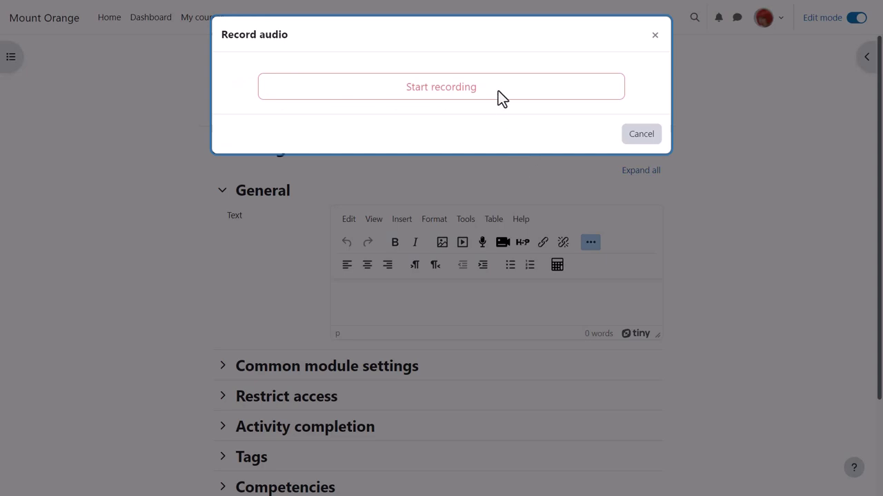
click(632, 135)
click(453, 298)
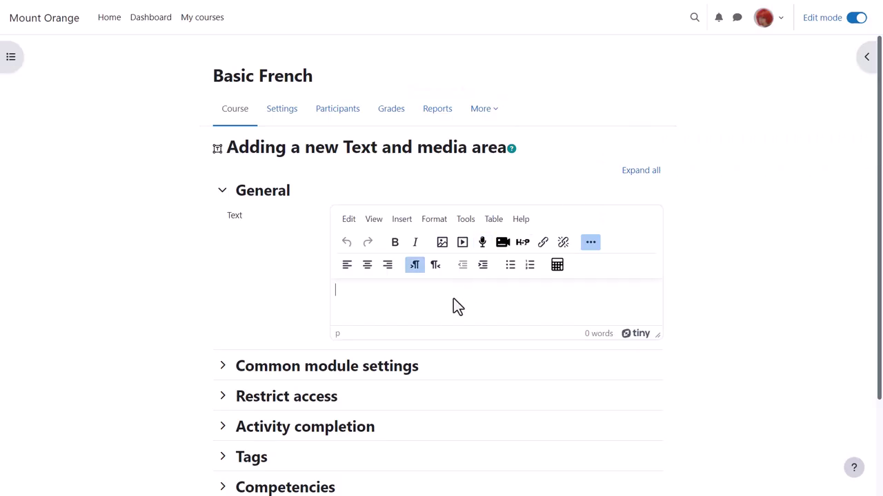
text(Course objectives)
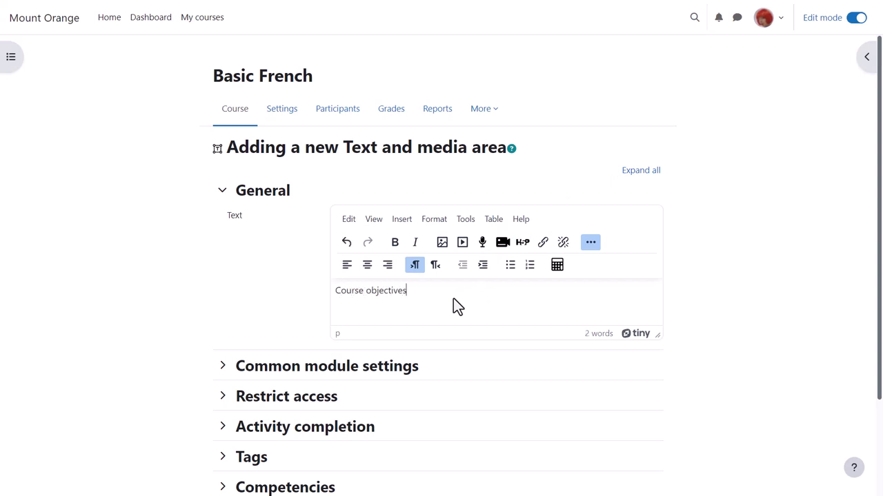
drag(411, 292, 334, 295)
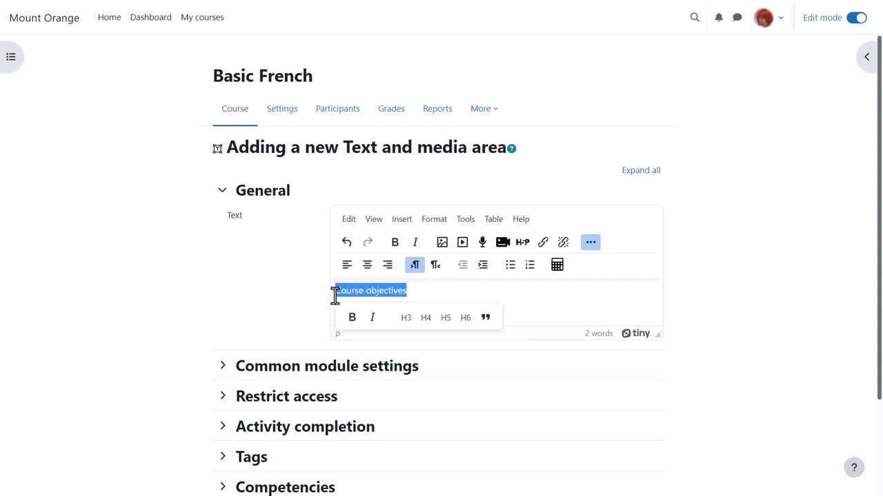
Step: Embed the uploaded MP3 as a 6:07 audio player and save the area to the course
click(462, 244)
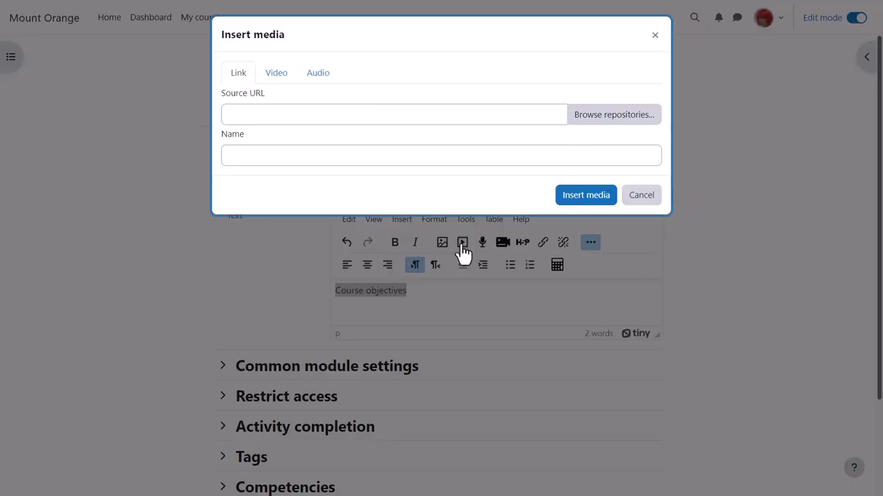
click(319, 76)
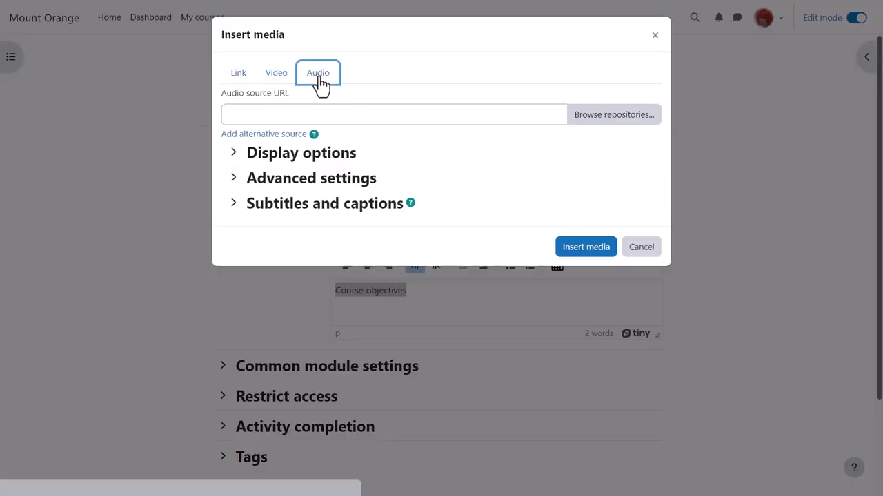
click(595, 118)
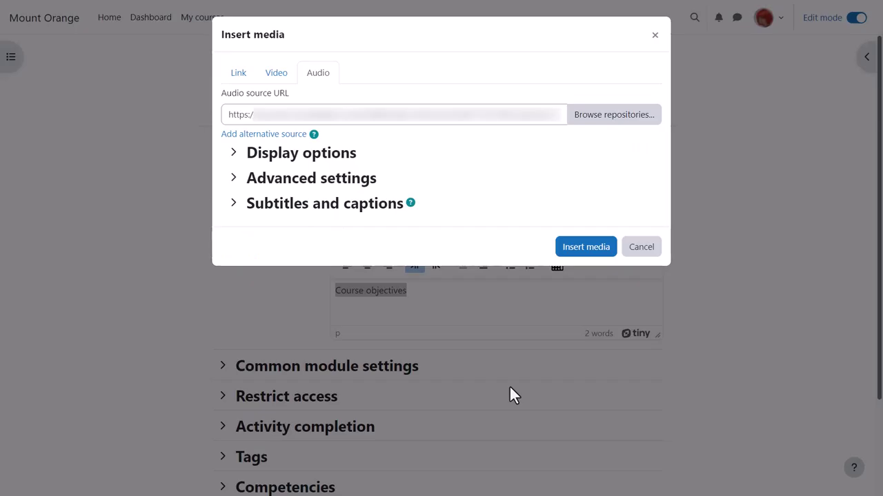
click(587, 255)
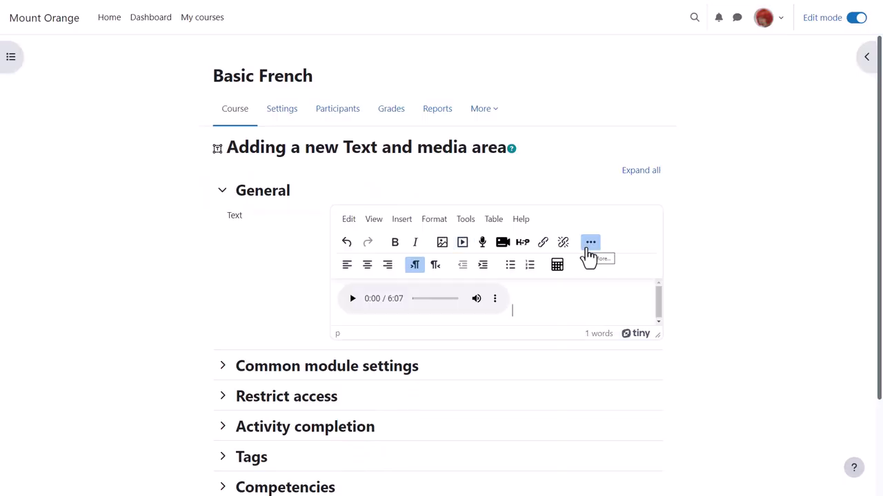
scroll(615, 342, down, 3)
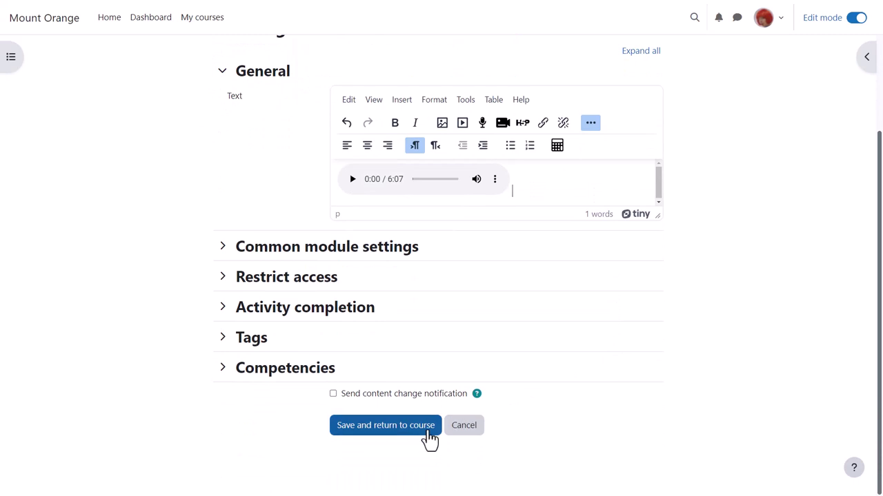
click(429, 433)
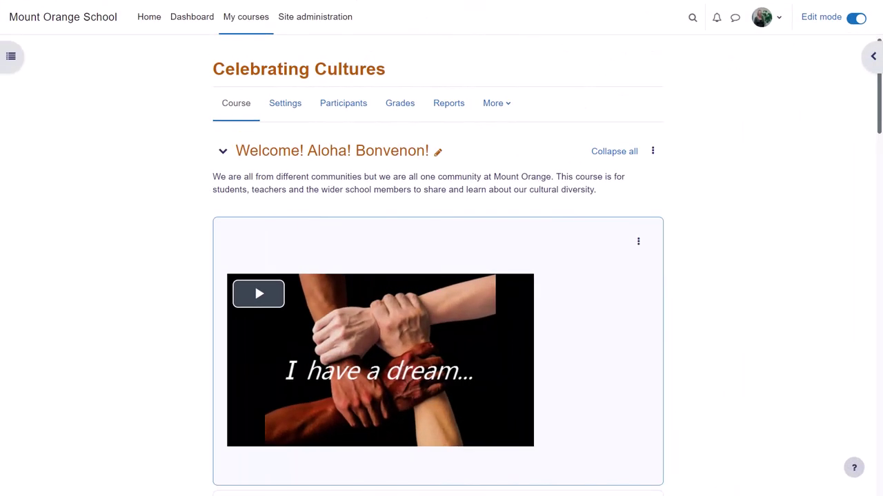
Step: Play the embedded I have a dream video, then open its area's settings for editing
click(255, 284)
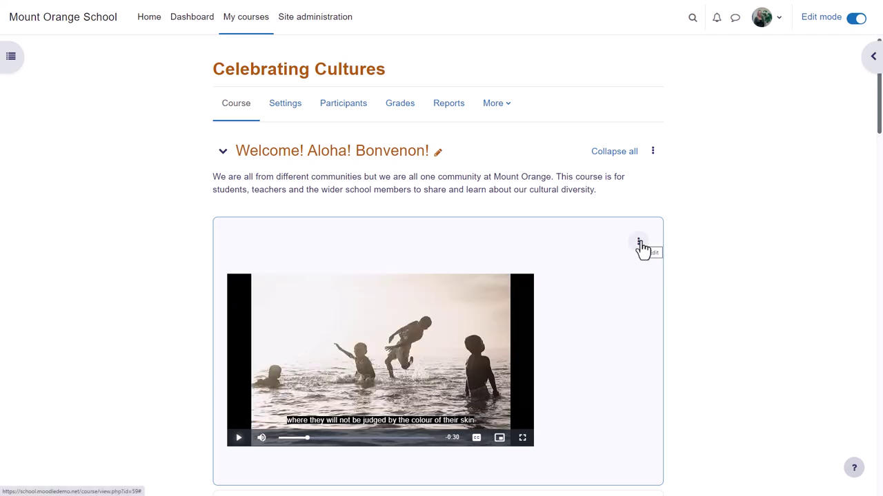
click(640, 246)
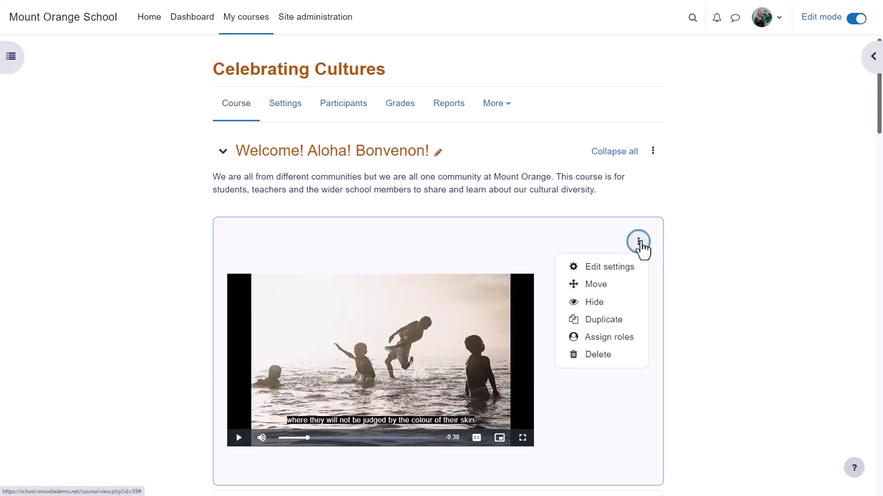
click(623, 269)
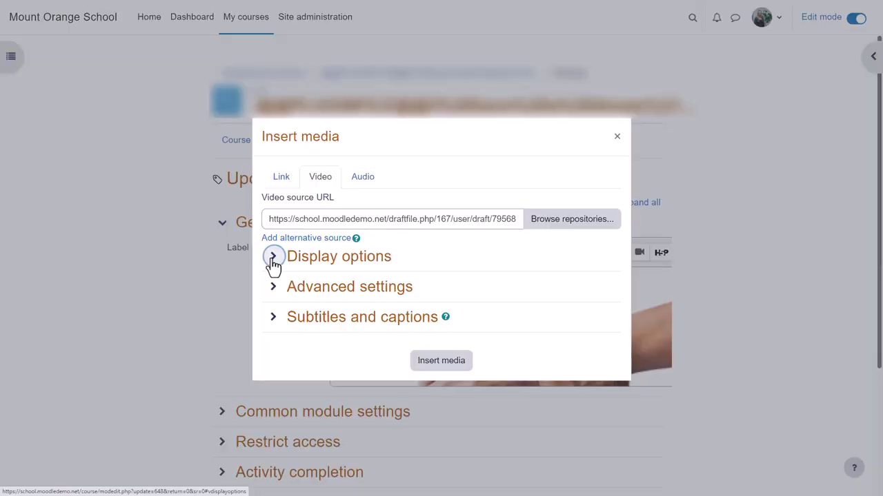
Step: Review the video's display, playback, and subtitles and captions options
click(273, 263)
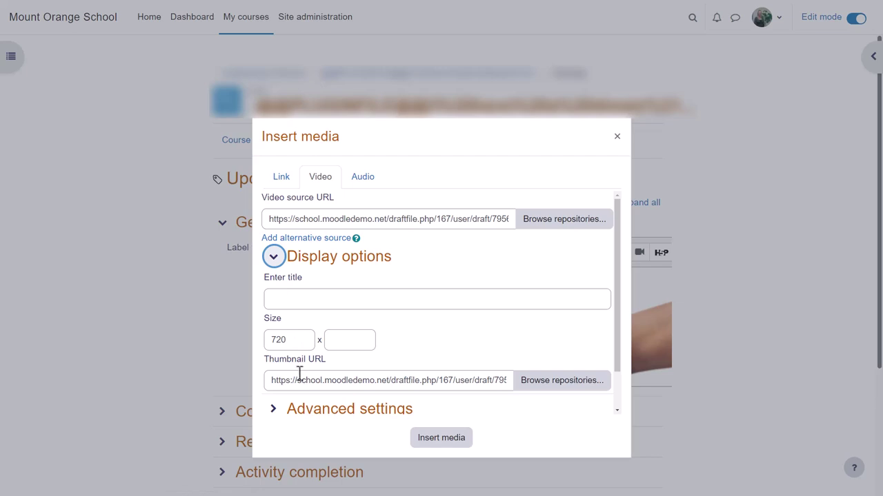
click(274, 266)
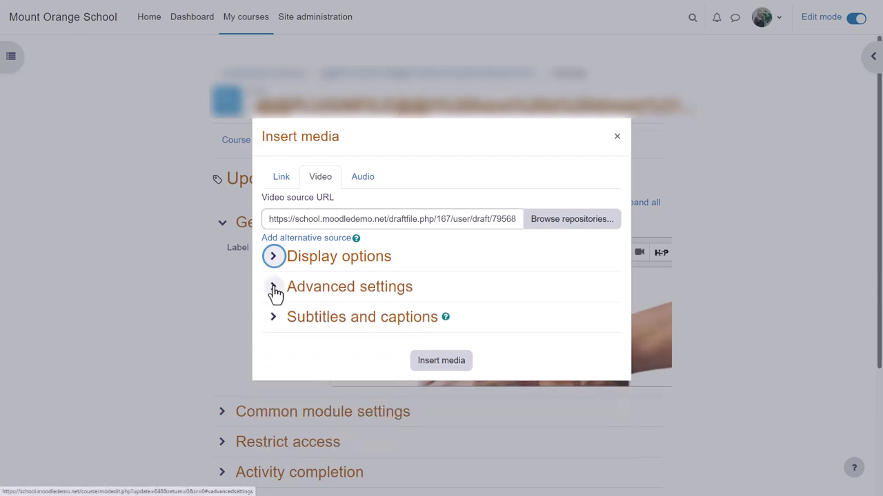
click(274, 289)
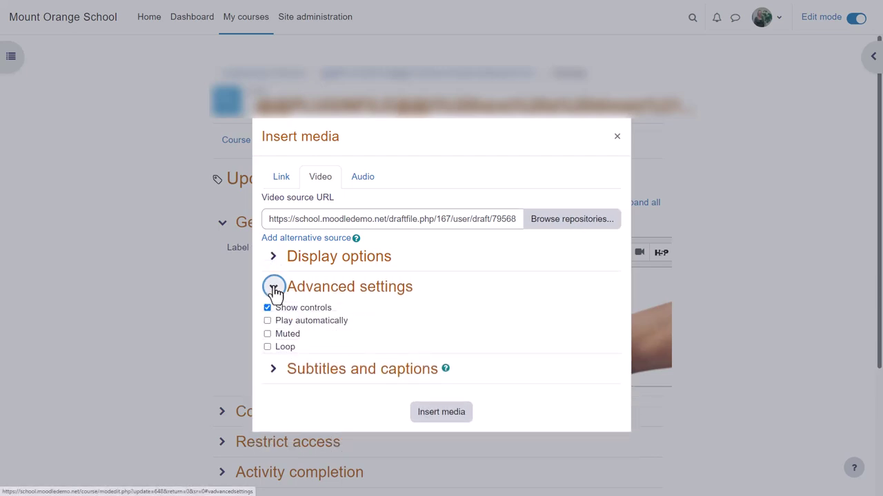
click(274, 289)
click(273, 317)
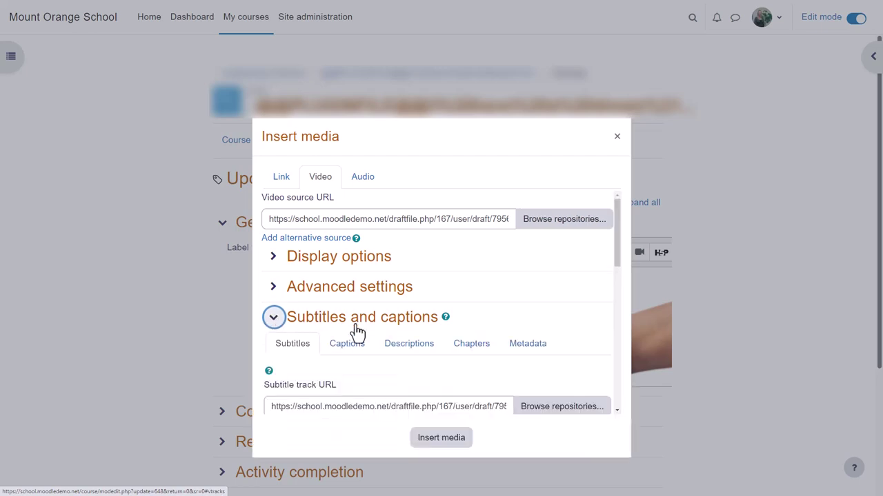
mouse_move(616, 271)
mouse_down()
mouse_move(628, 350)
mouse_move(623, 386)
mouse_move(613, 387)
mouse_up()
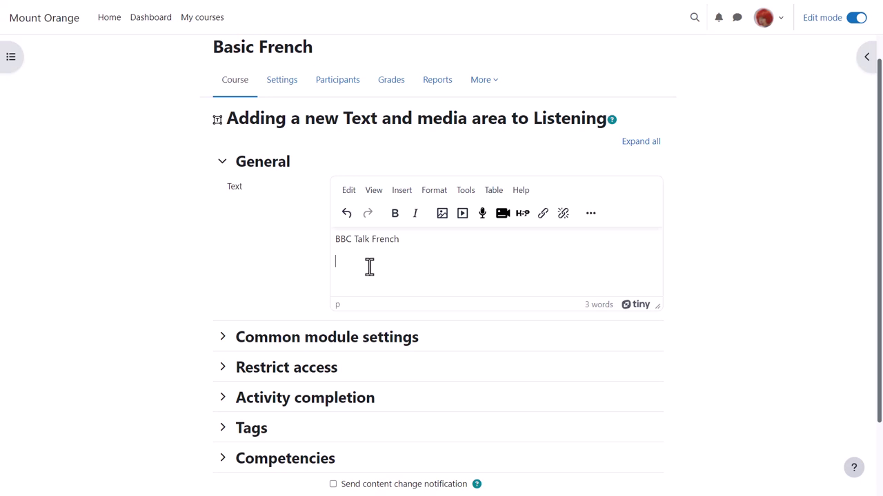
Step: Add the YouTube URL as a clickable link under BBC Talk French and save the text area
text(https://www.youtube.com/watch?v=2mKzlWSEEiI)
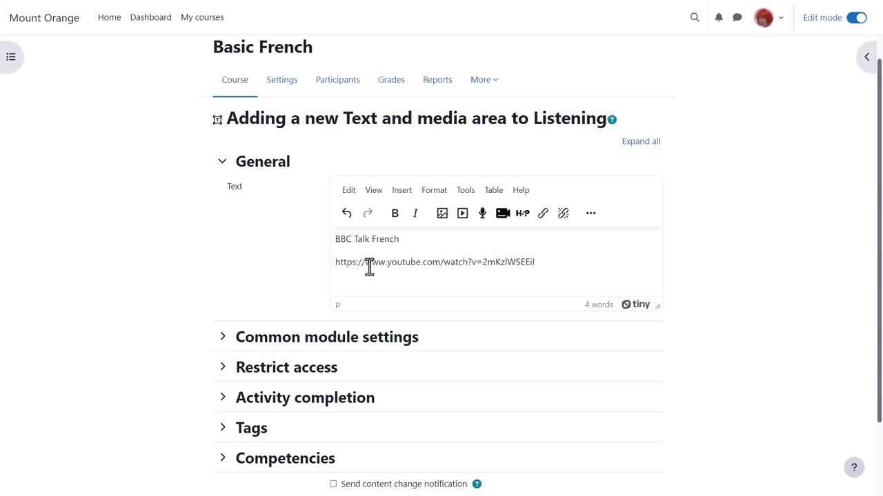
drag(533, 264, 335, 262)
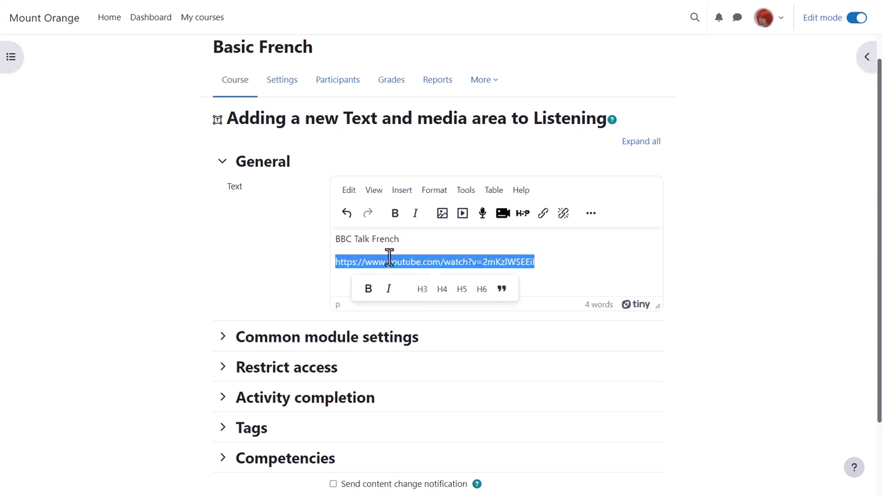
click(543, 213)
click(538, 186)
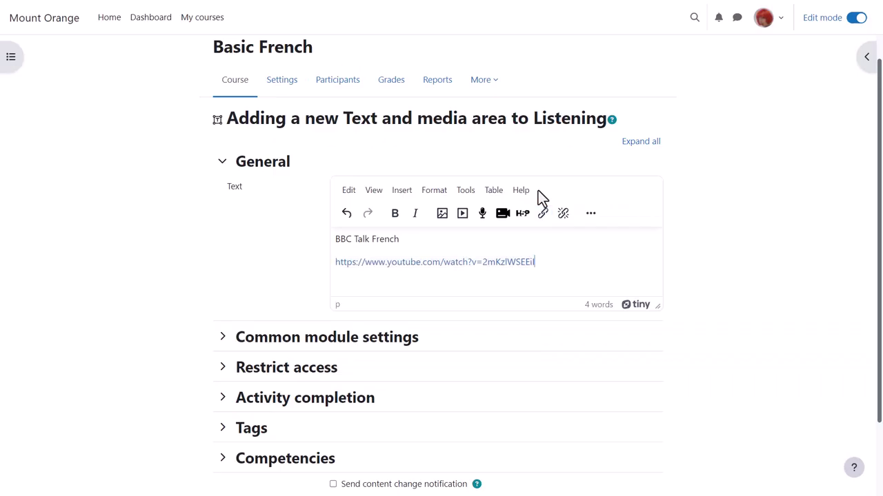
scroll(538, 193, down, 2)
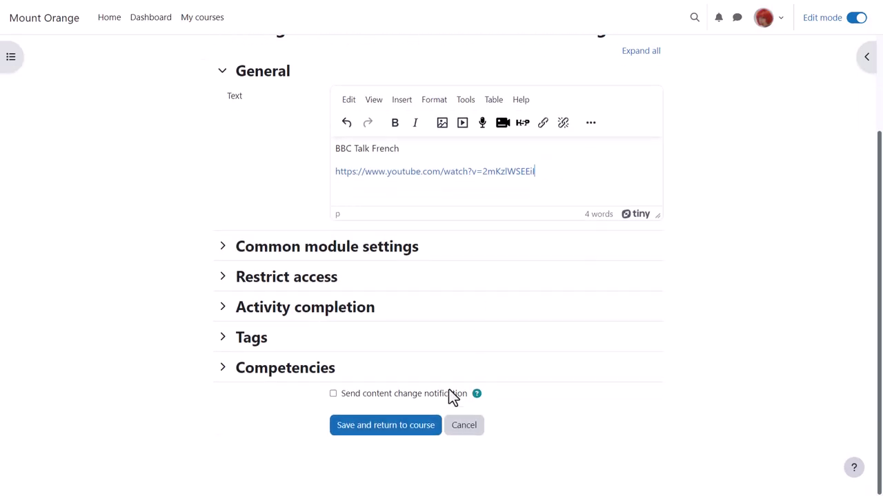
click(422, 426)
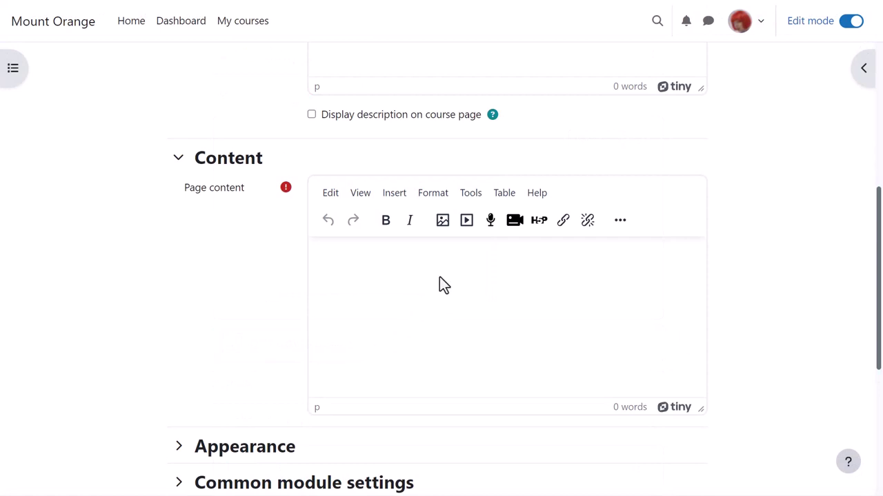
Step: Choose the Video option in the page content's media dialog and browse the YouTube videos repository
click(466, 224)
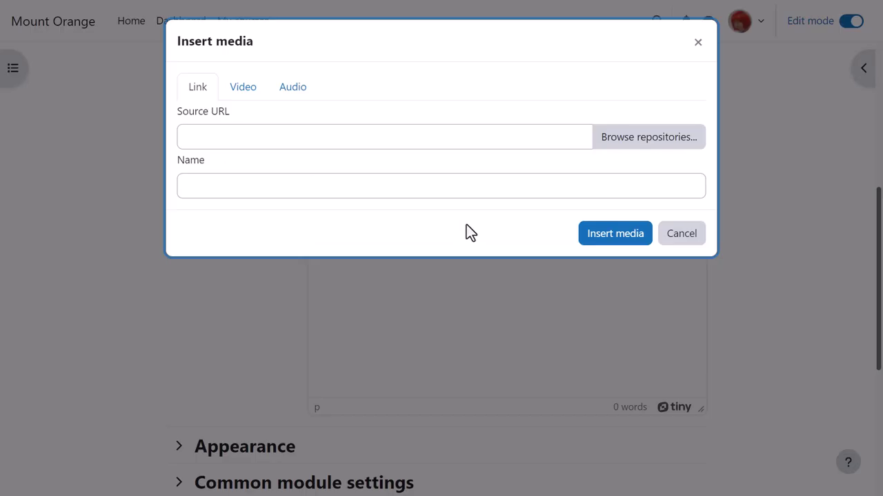
click(253, 99)
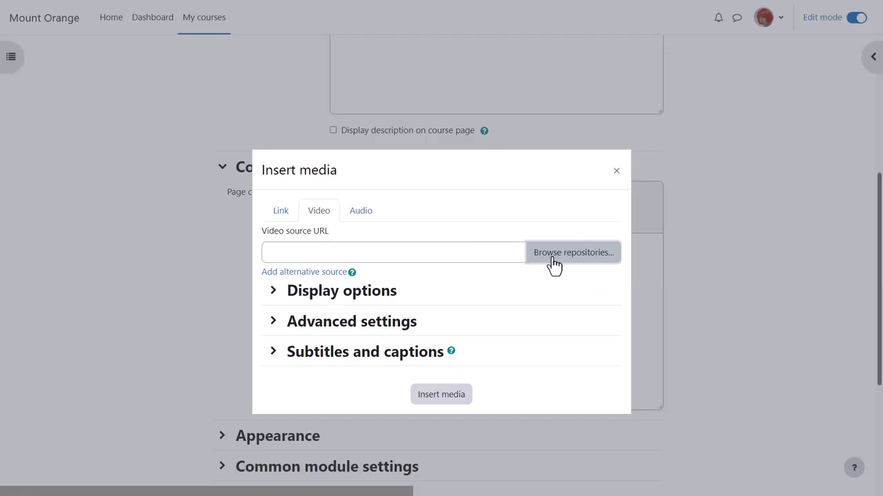
click(620, 137)
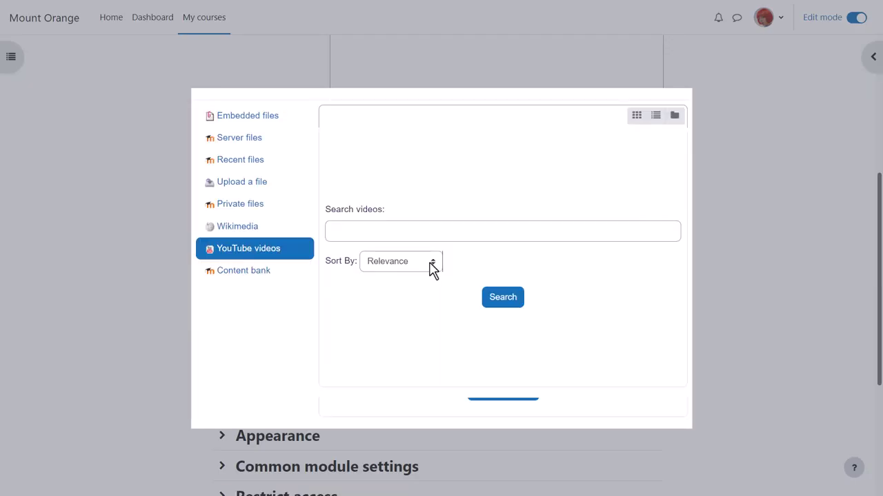
Step: Search YouTube for 'French alphabet rap' by Relevance and insert the French Alphabet RAP video
click(431, 266)
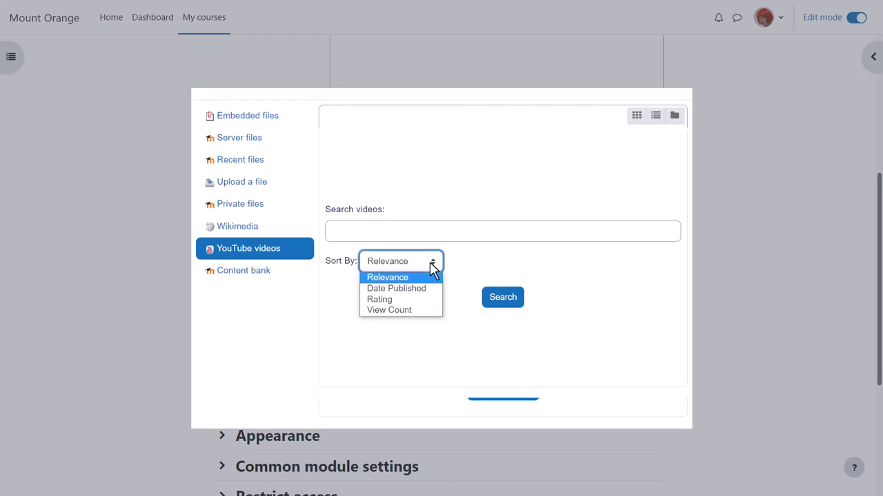
click(458, 270)
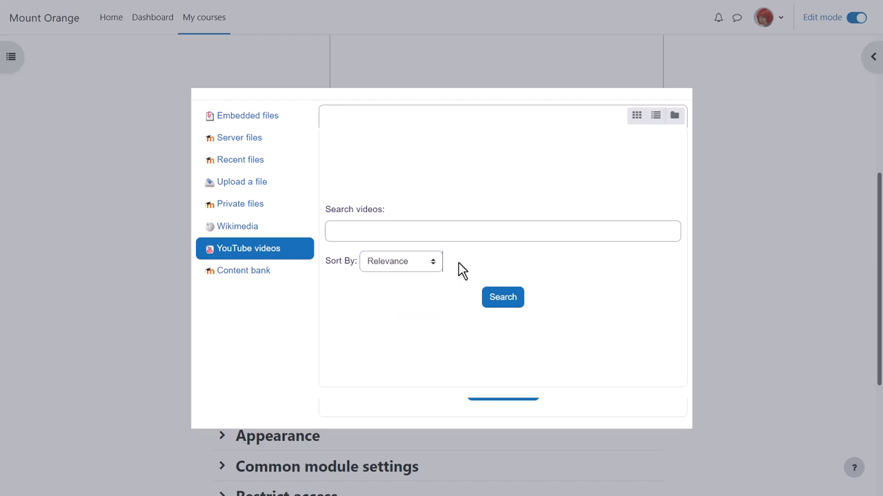
click(417, 231)
text(French alphabet rap)
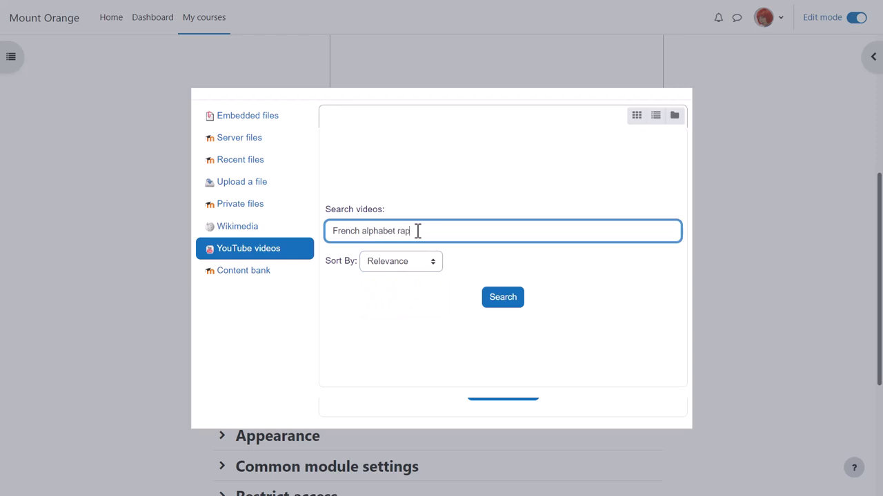
click(502, 298)
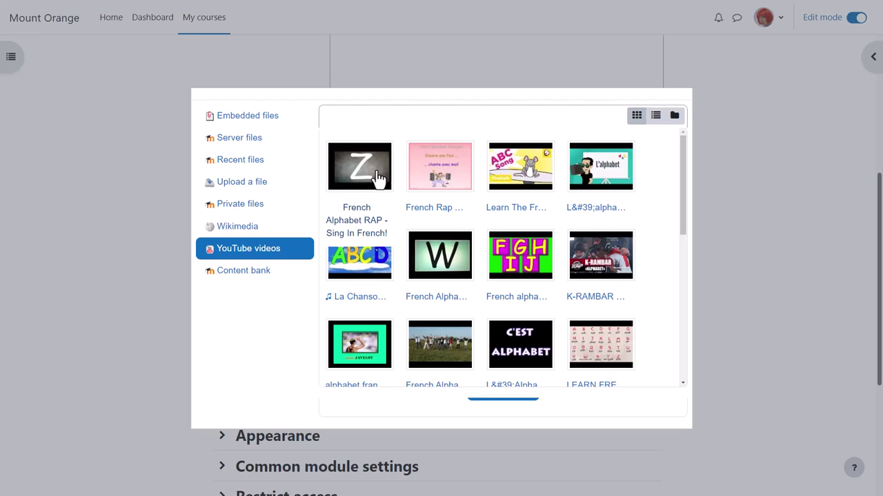
click(378, 178)
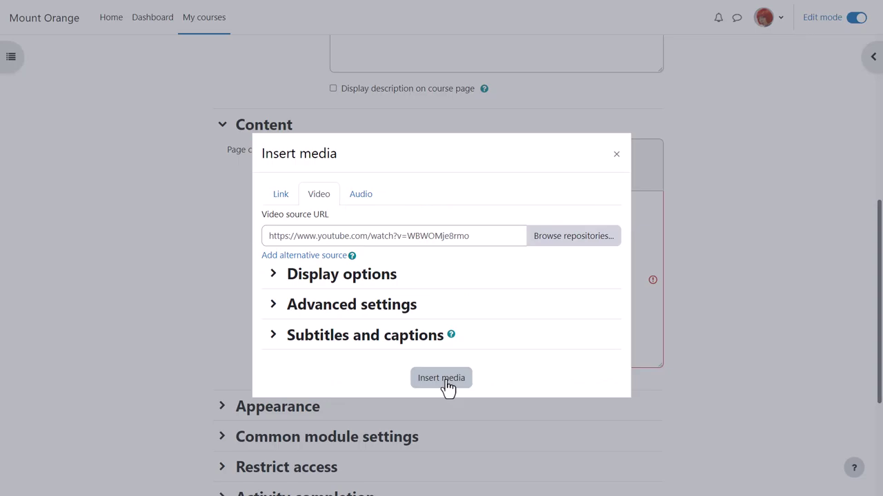
click(445, 379)
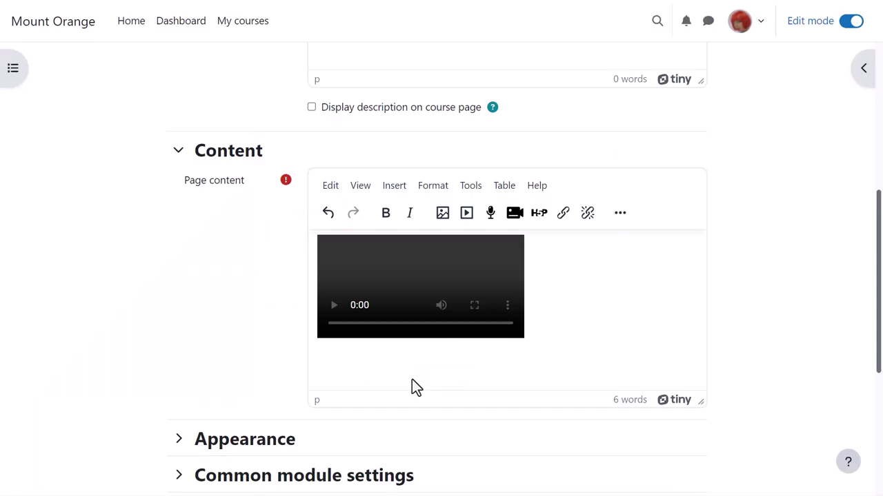
Step: Save the page and open 'Practise the alphabet with this fun video!'
scroll(411, 379, down, 2)
scroll(411, 380, down, 3)
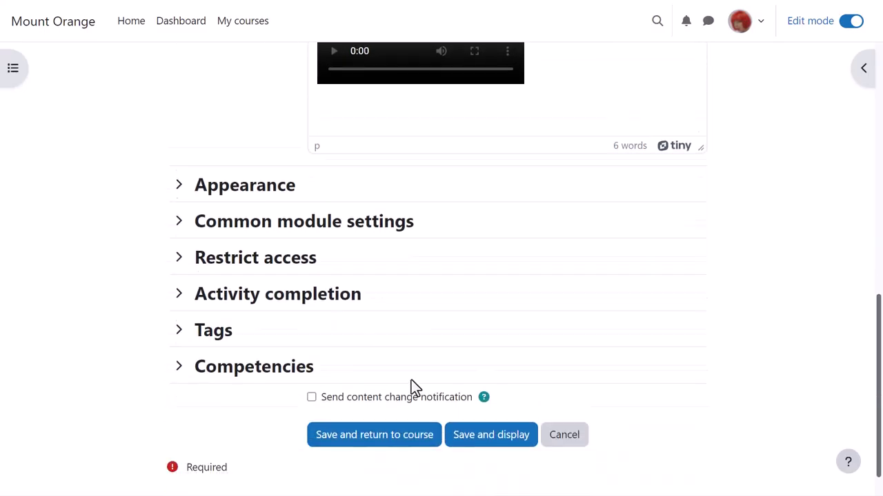
click(407, 396)
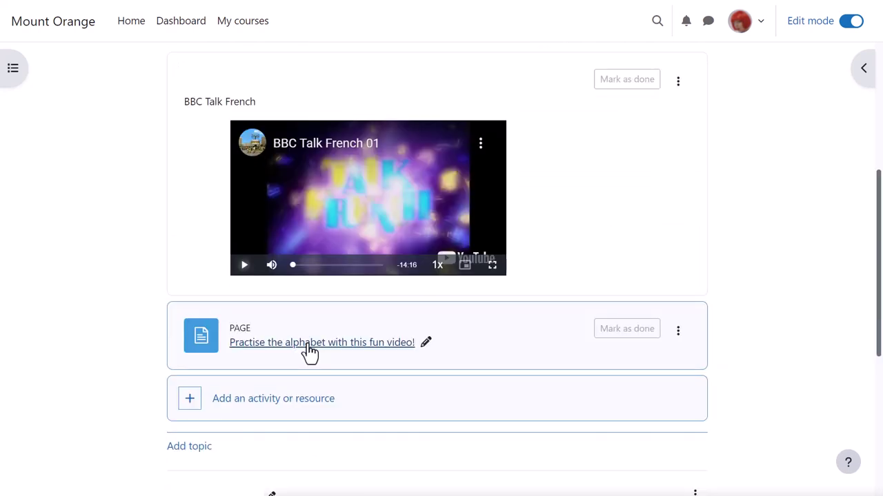
click(310, 344)
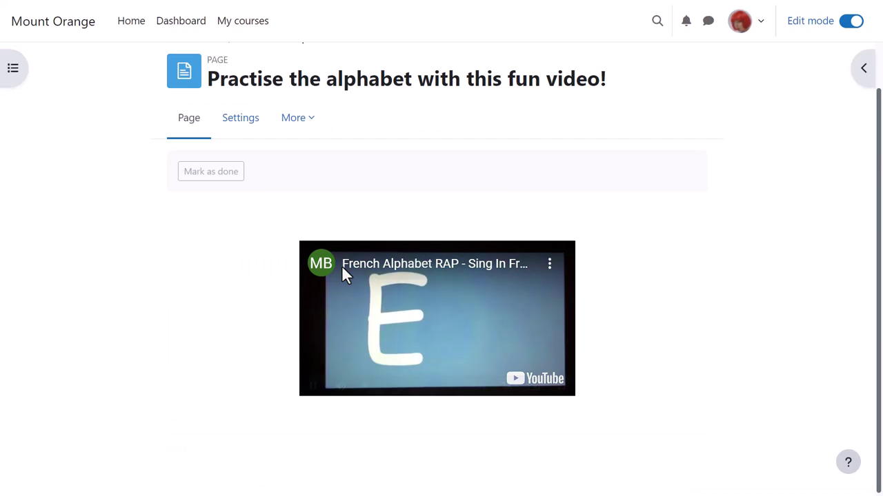